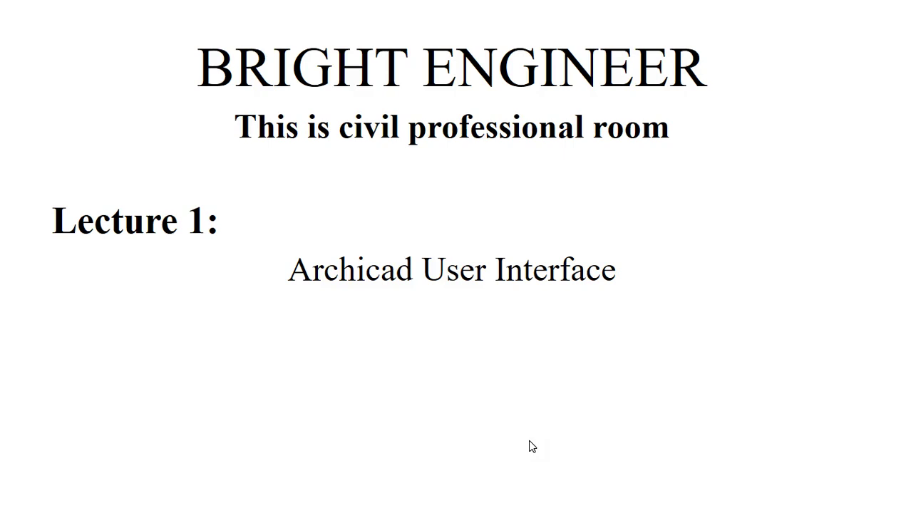
- End the slide show, and switch from PowerPoint to the open untitled ArchiCAD project
{"action": "left_click", "coordinate": [530, 442]}
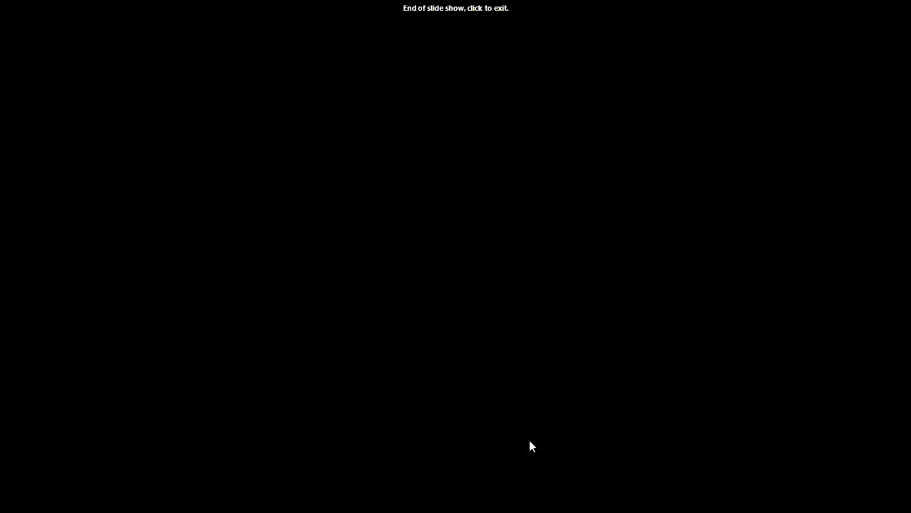
{"action": "left_click", "coordinate": [530, 446]}
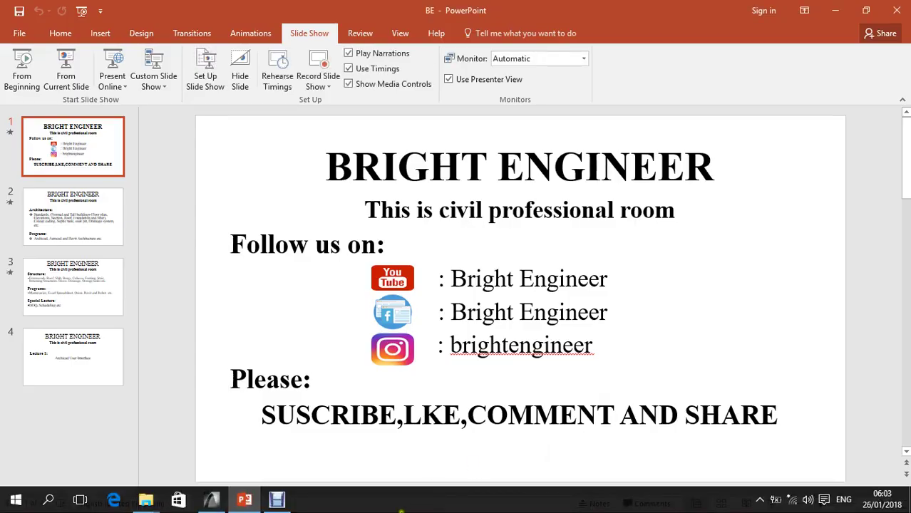
{"action": "mouse_move", "coordinate": [211, 499]}
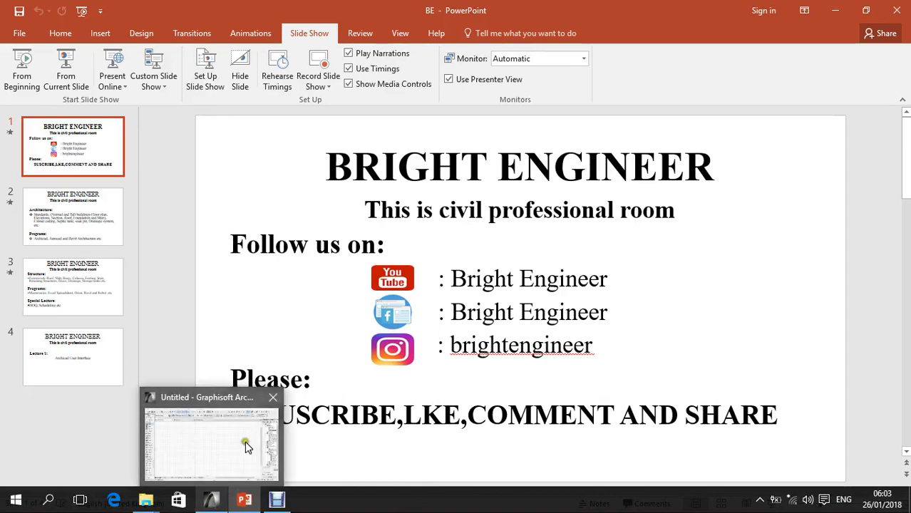
{"action": "left_click", "coordinate": [835, 10]}
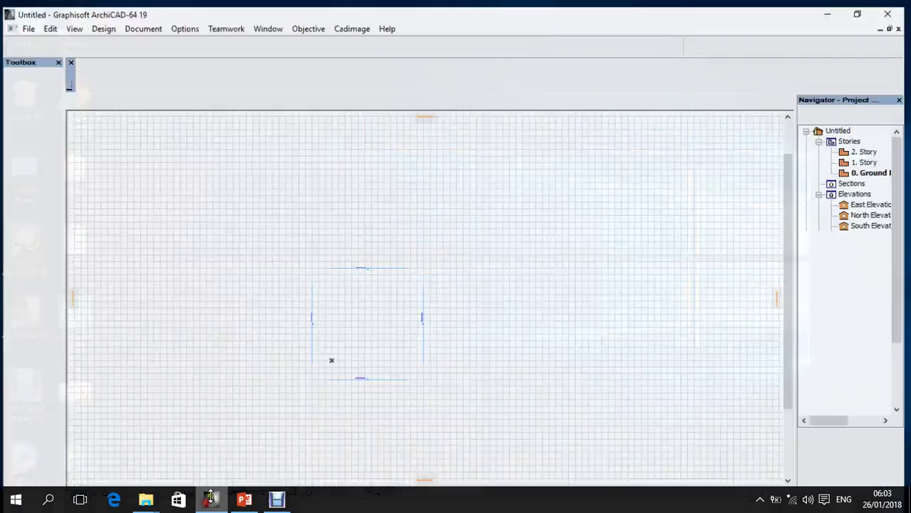
{"action": "left_click", "coordinate": [211, 499]}
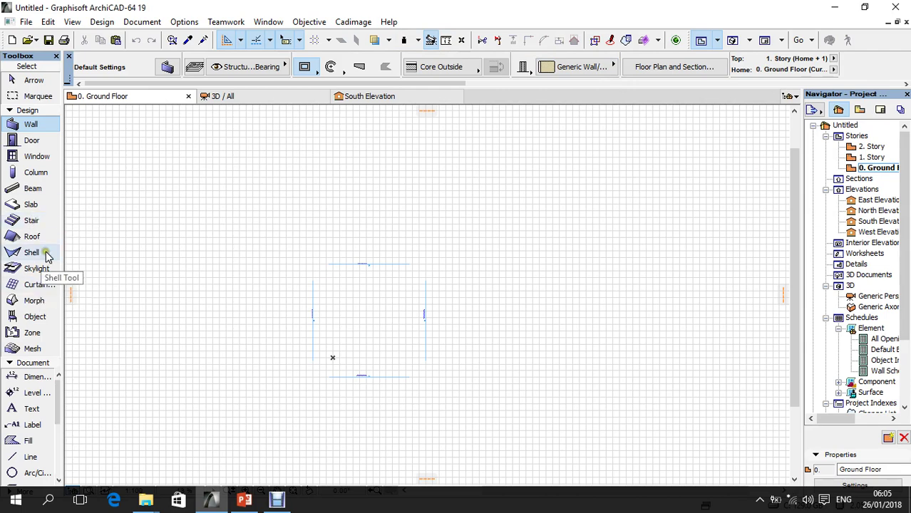
- Examine the elevation markers on the ground floor plan, including the East Elevation marker up close
{"action": "middle_click_drag", "start_coordinate": [310, 292], "coordinate": [452, 273]}
{"action": "scroll", "coordinate": [520, 251], "scroll_direction": "down", "scroll_amount": 1}
{"action": "scroll", "coordinate": [520, 251], "scroll_direction": "down", "scroll_amount": 1}
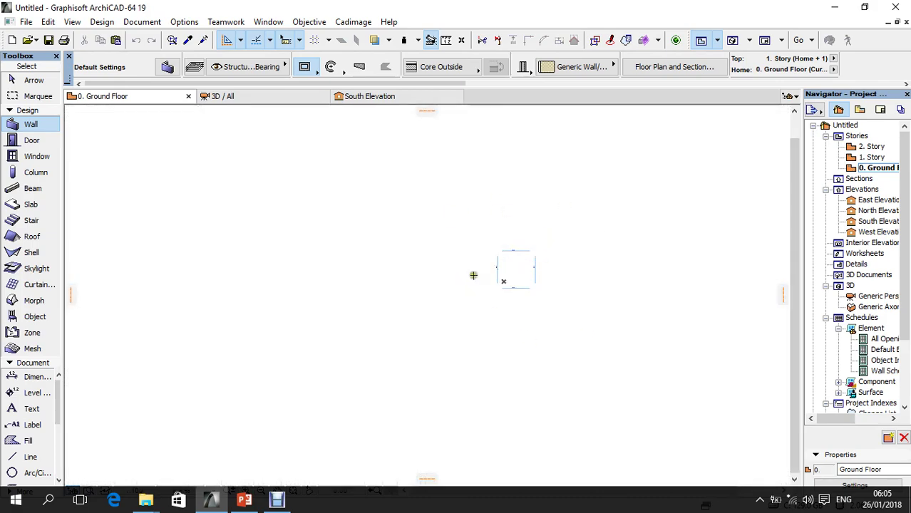
{"action": "scroll", "coordinate": [542, 275], "scroll_direction": "up", "scroll_amount": 3}
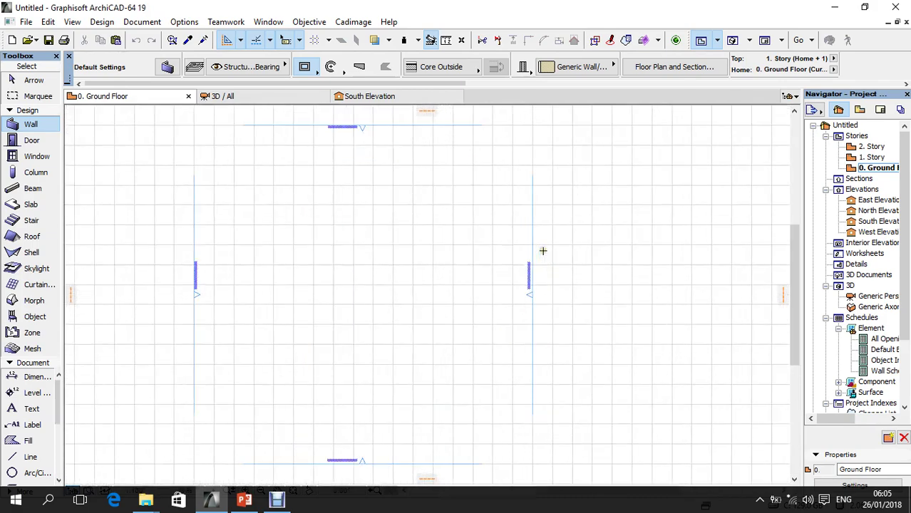
{"action": "scroll", "coordinate": [532, 271], "scroll_direction": "up", "scroll_amount": 2}
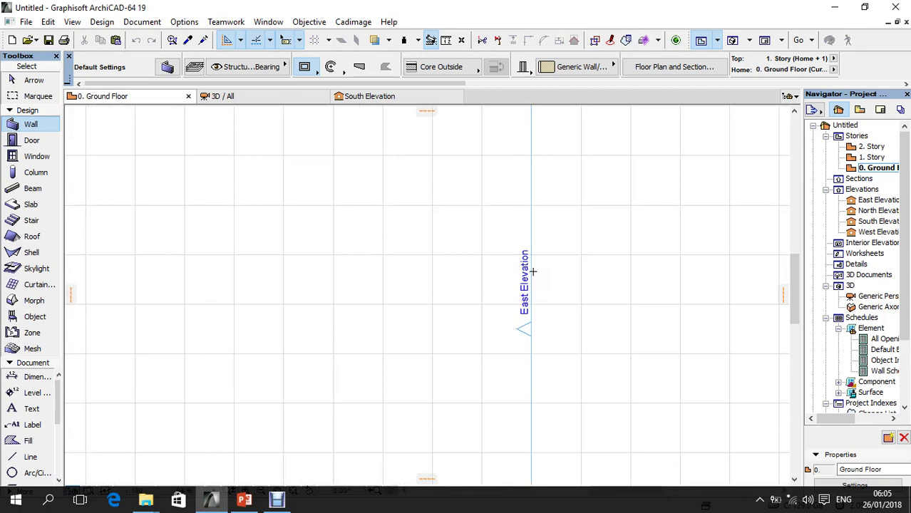
{"action": "scroll", "coordinate": [533, 271], "scroll_direction": "down", "scroll_amount": 2}
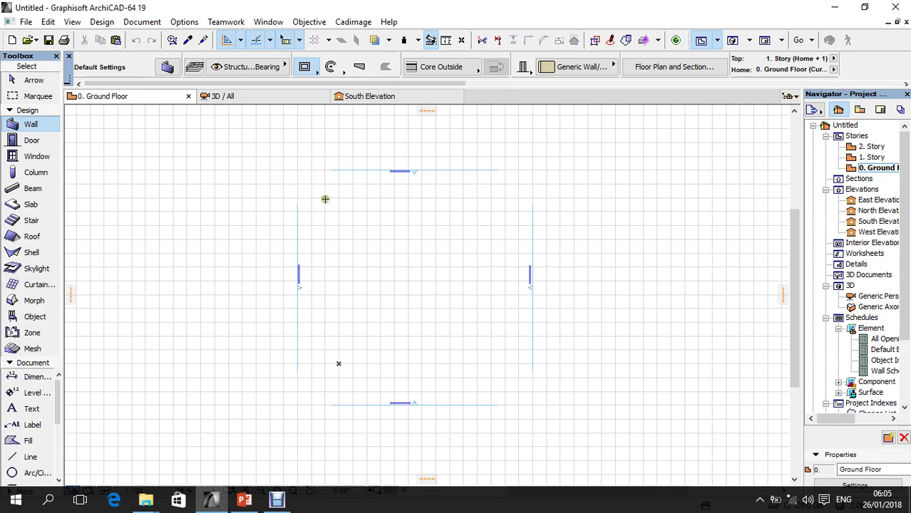
- Delete all four elevation markers from the ground floor plan together with their viewpoints
{"action": "left_click", "coordinate": [230, 145]}
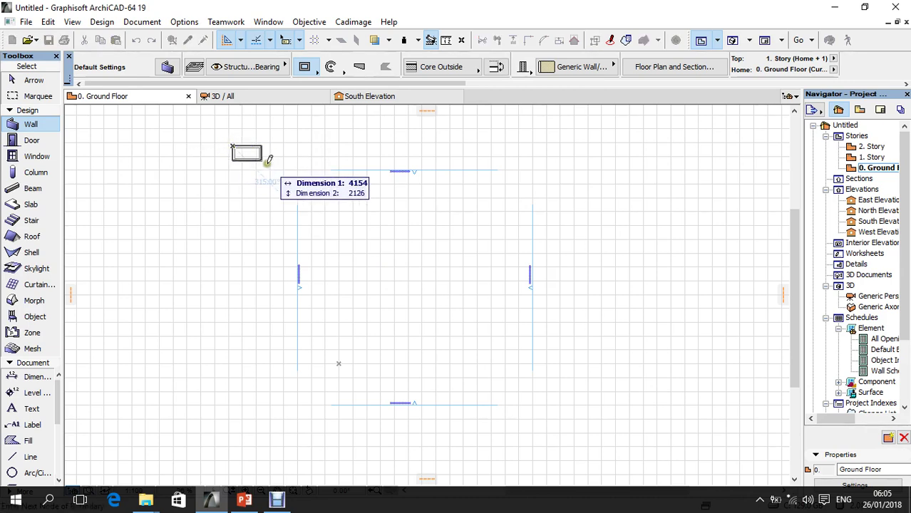
{"action": "left_click", "coordinate": [233, 147]}
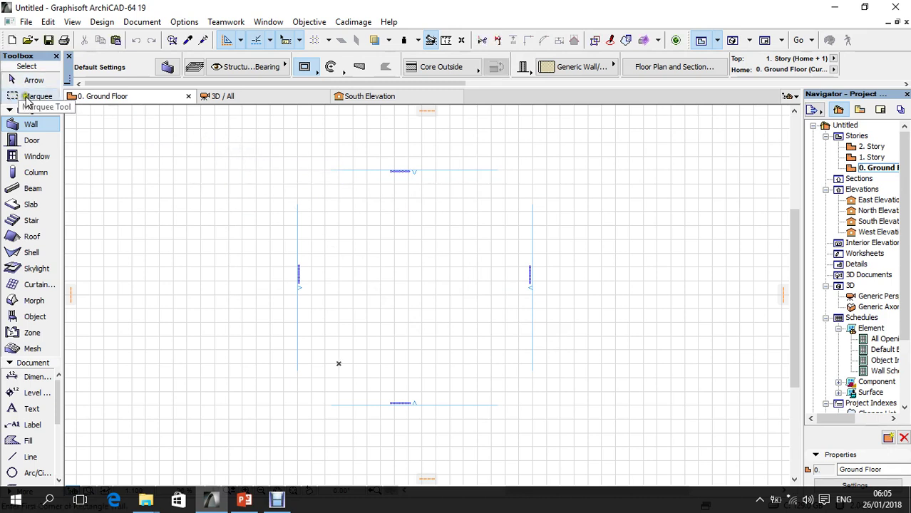
{"action": "left_click", "coordinate": [22, 81]}
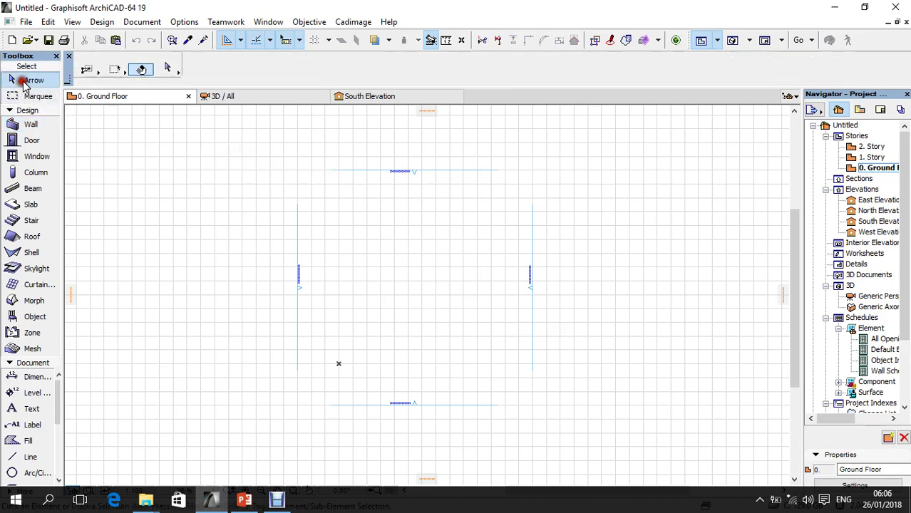
{"action": "left_click_drag", "start_coordinate": [250, 147], "coordinate": [567, 430]}
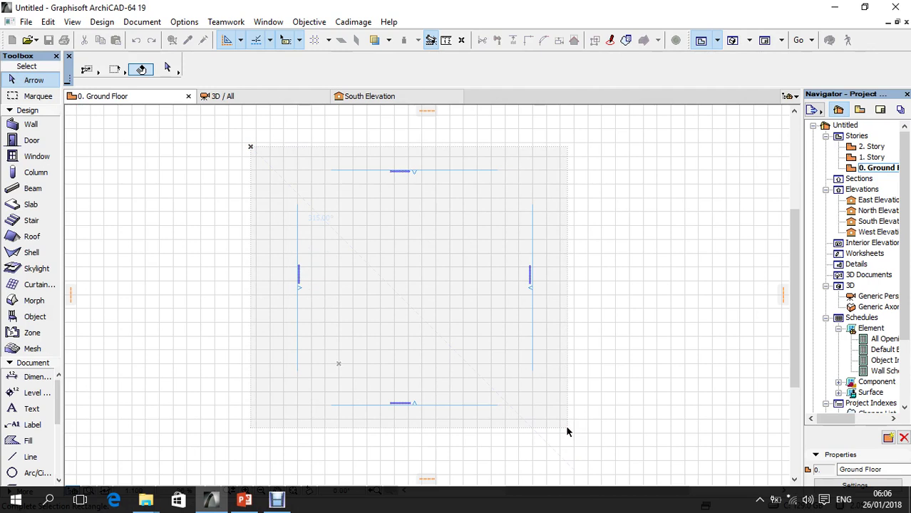
{"action": "left_click_drag", "start_coordinate": [567, 431], "coordinate": [568, 432]}
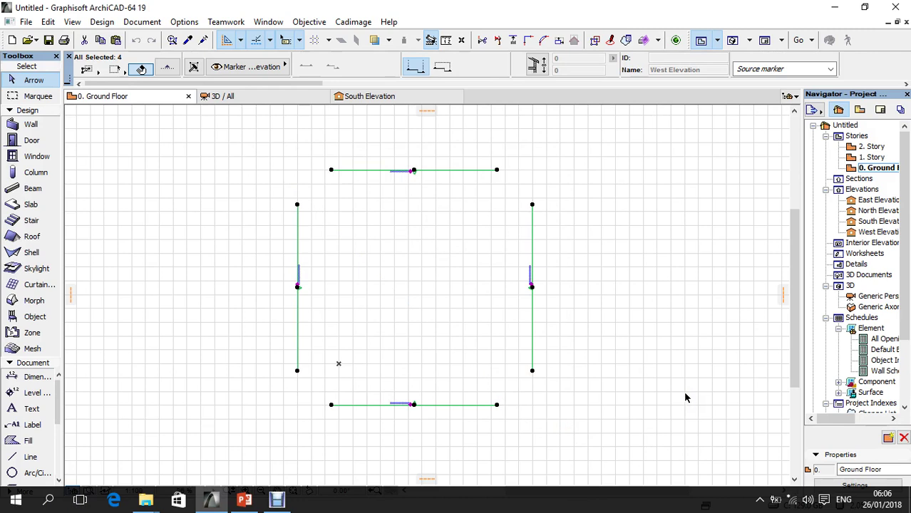
{"action": "key", "text": "Delete"}
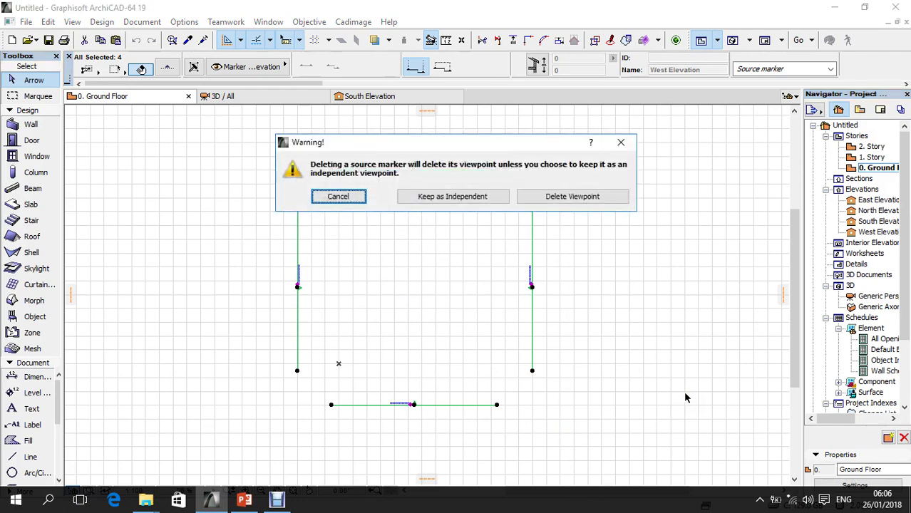
{"action": "left_click", "coordinate": [582, 198]}
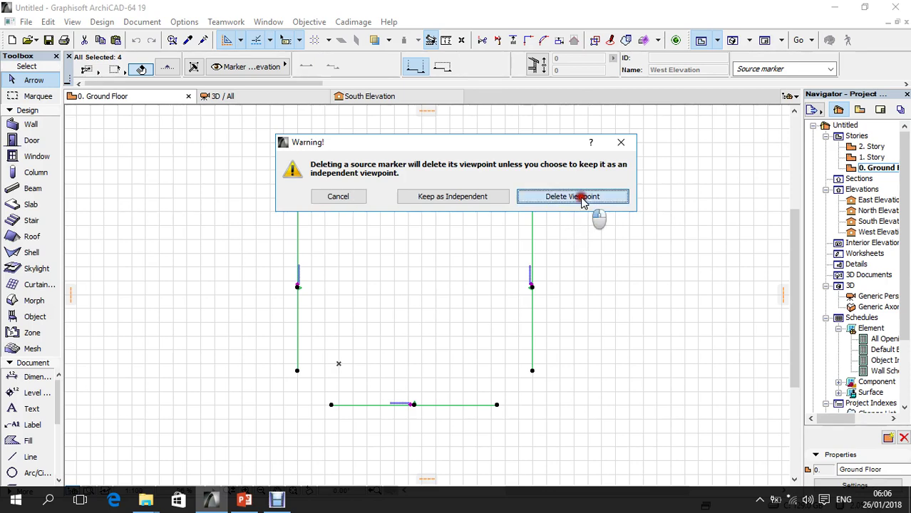
{"action": "left_click", "coordinate": [583, 233]}
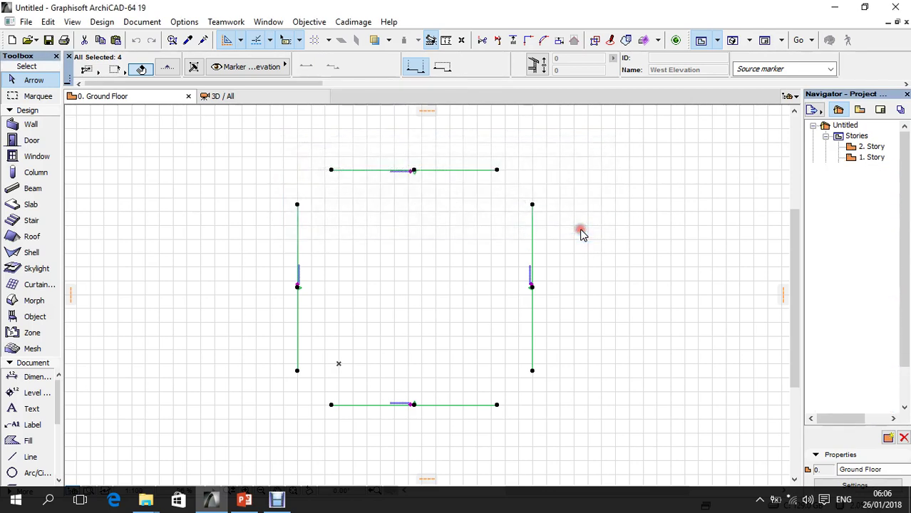
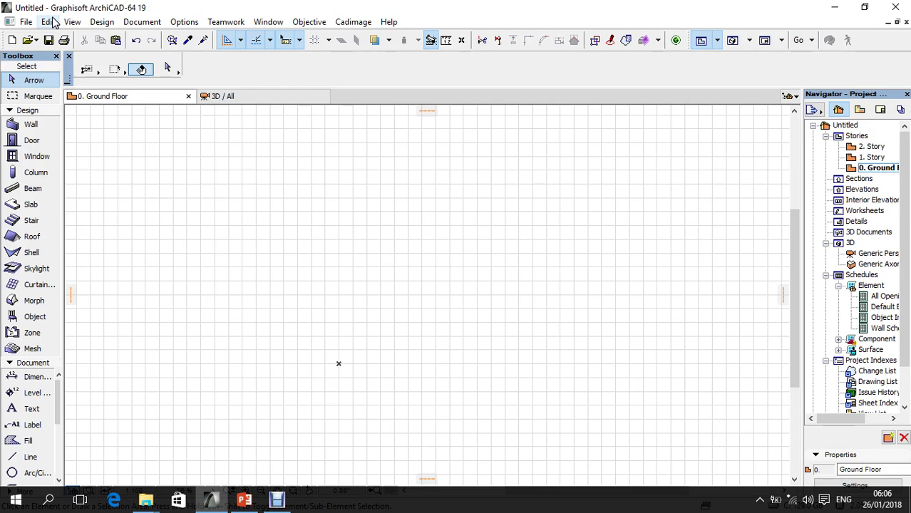
- Hide the Standard toolbar and show it again
{"action": "left_click", "coordinate": [258, 241]}
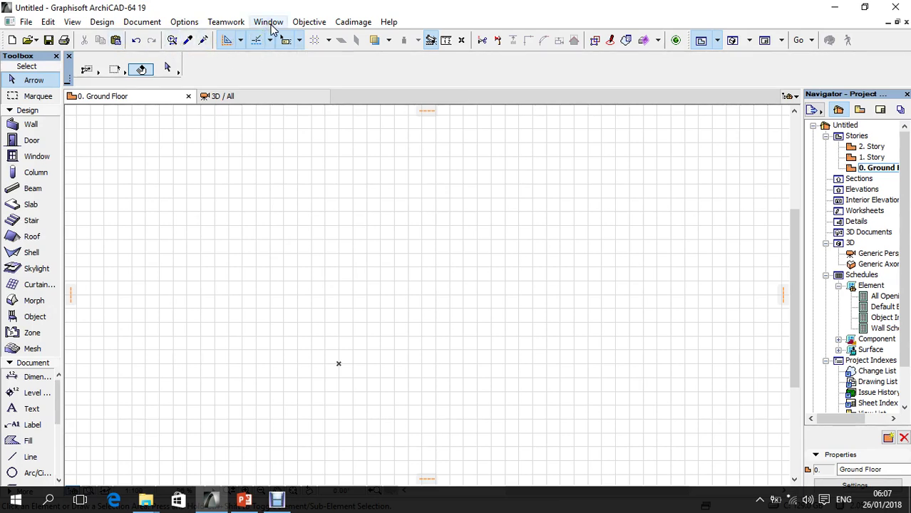
{"action": "left_click", "coordinate": [289, 226]}
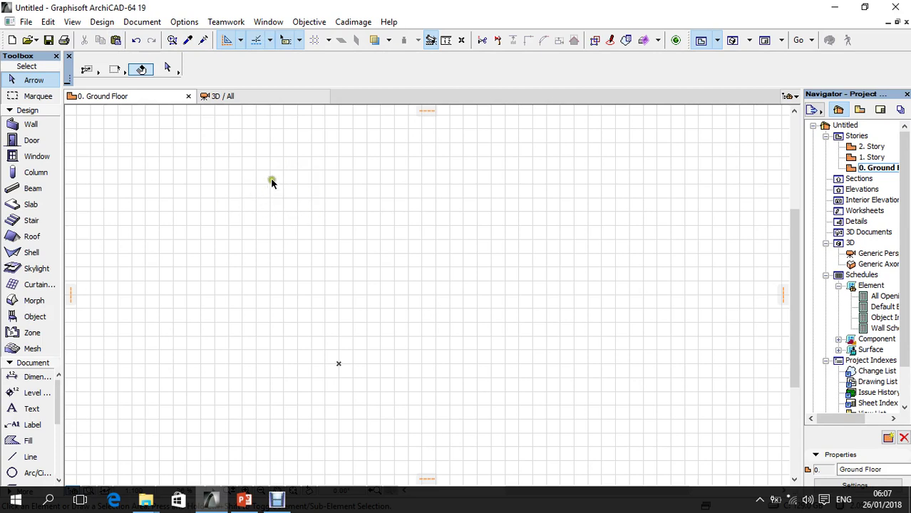
{"action": "left_click", "coordinate": [278, 25]}
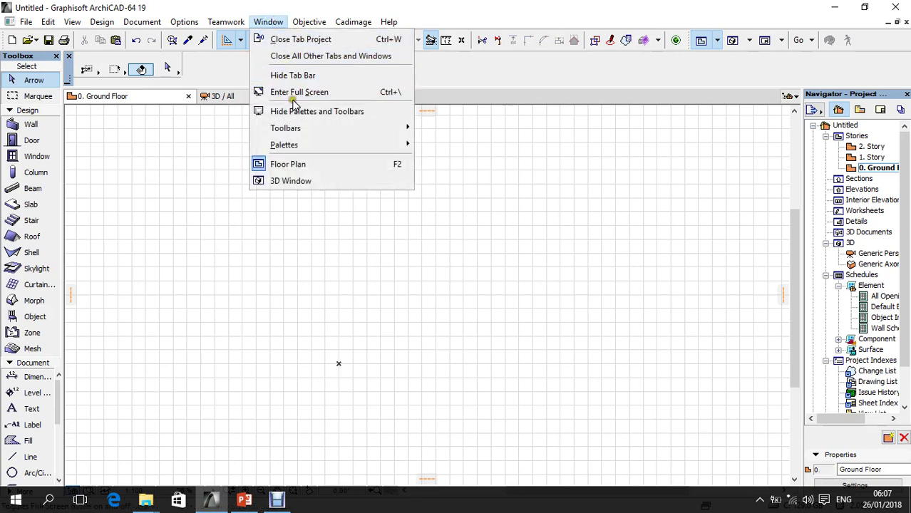
{"action": "mouse_move", "coordinate": [300, 124]}
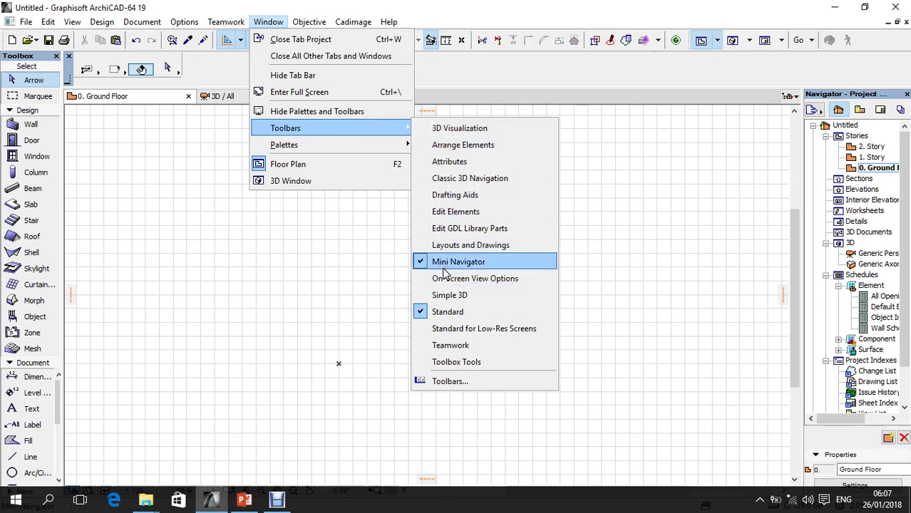
{"action": "left_click", "coordinate": [431, 317]}
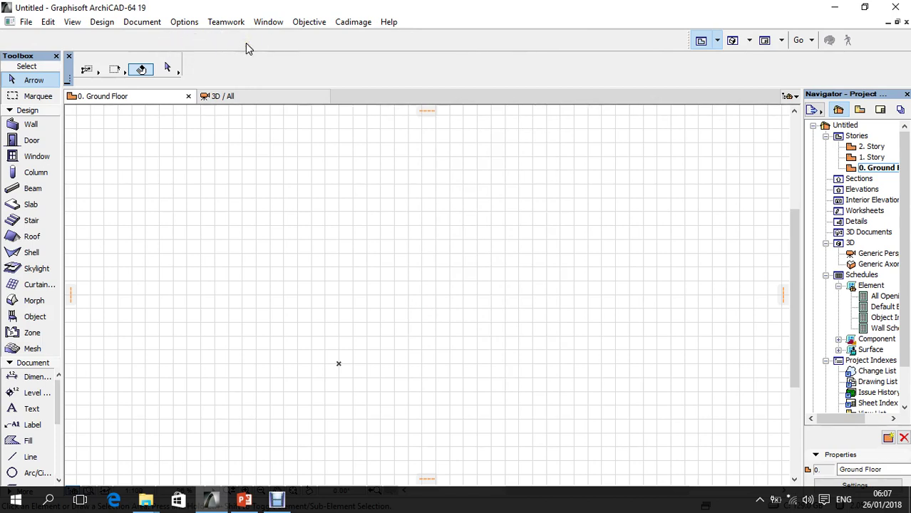
{"action": "left_click", "coordinate": [269, 22]}
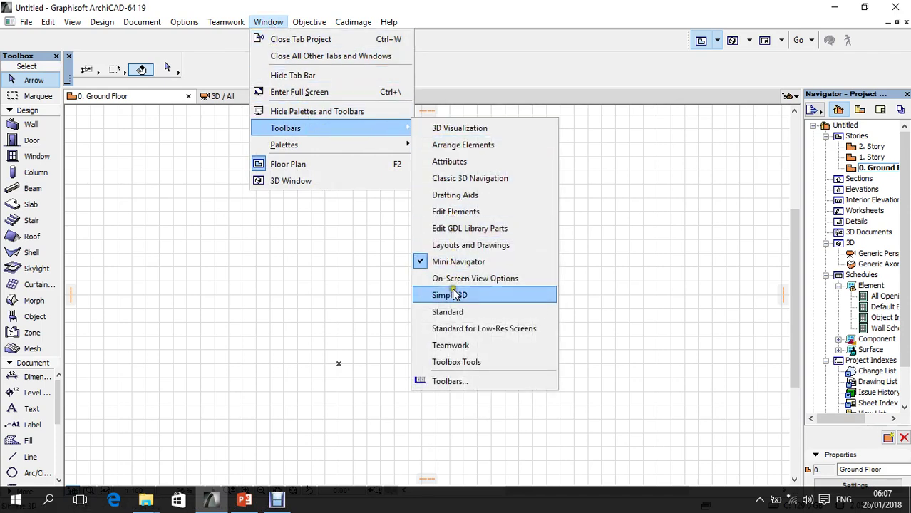
{"action": "left_click", "coordinate": [451, 313]}
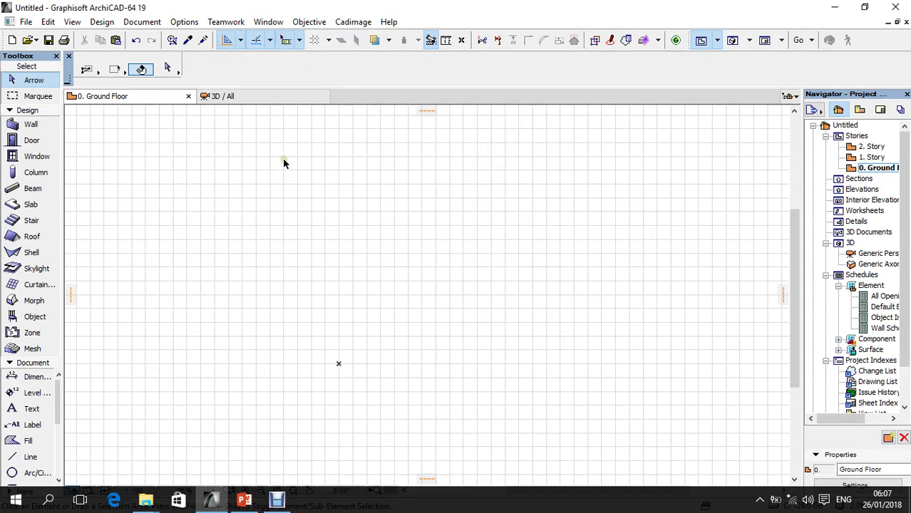
- Hide the Mini Navigator toolbar and show it again
{"action": "left_click", "coordinate": [269, 23]}
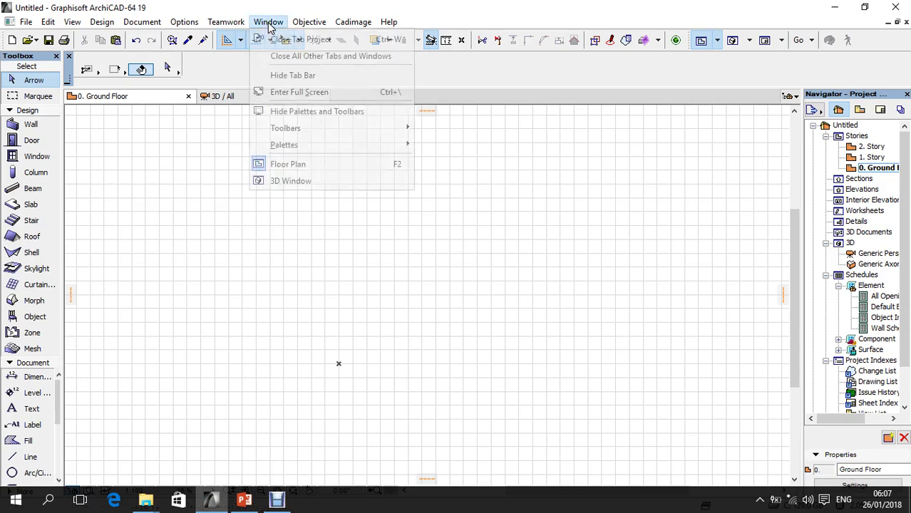
{"action": "mouse_move", "coordinate": [305, 133]}
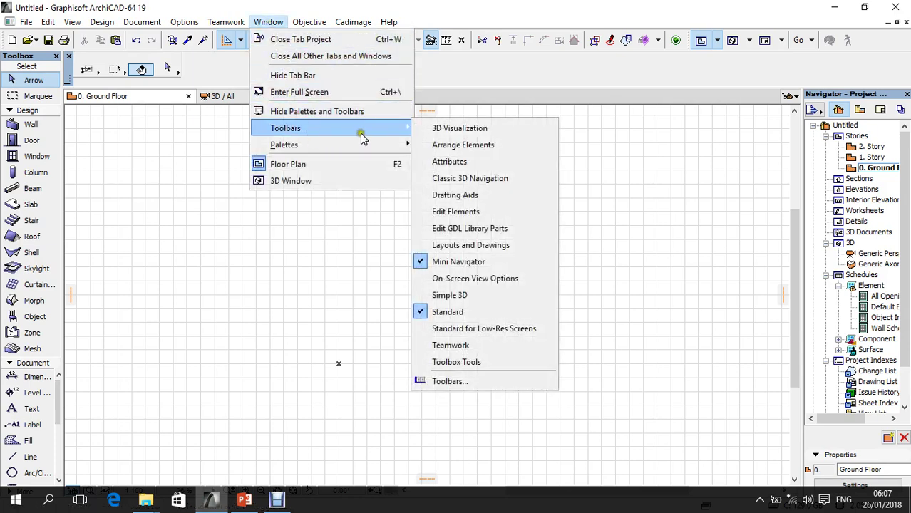
{"action": "left_click", "coordinate": [451, 263]}
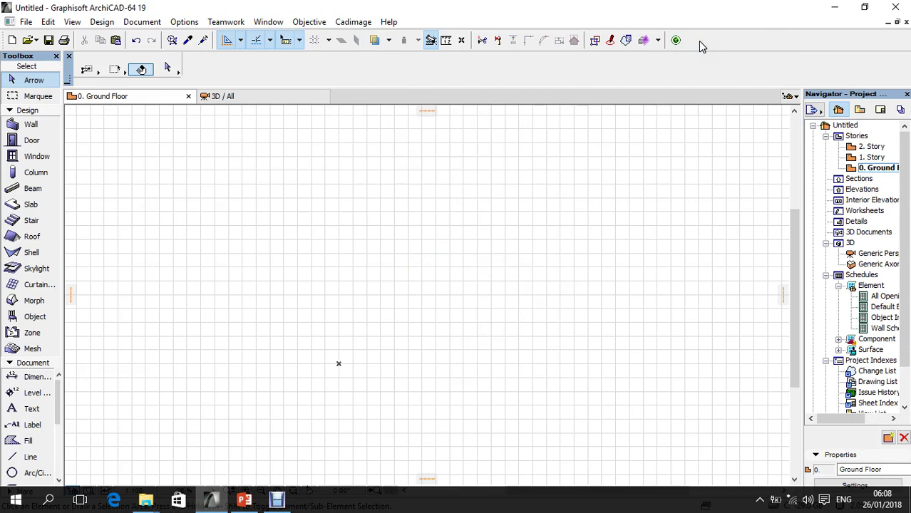
{"action": "left_click", "coordinate": [269, 23]}
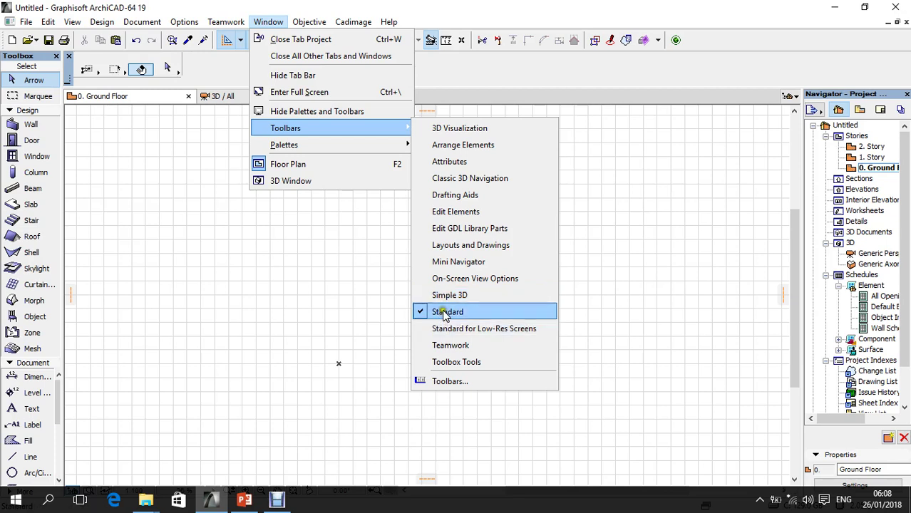
{"action": "left_click", "coordinate": [442, 262]}
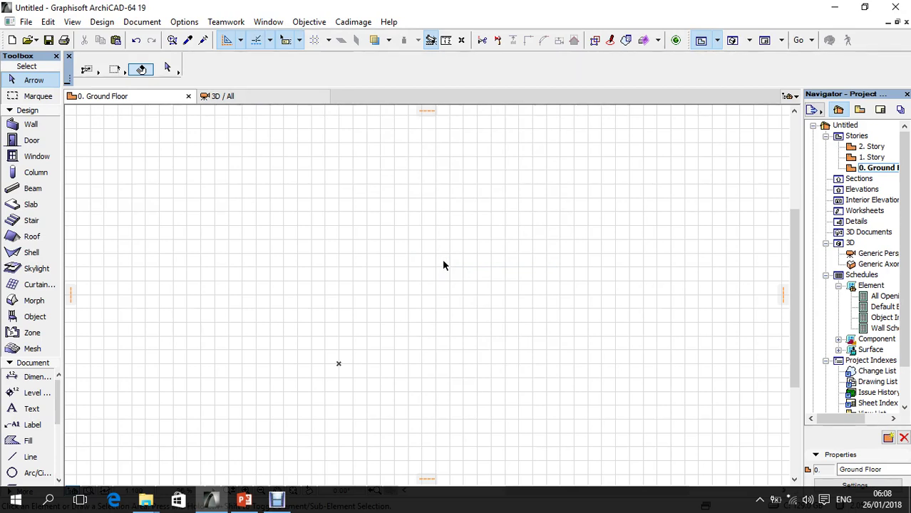
{"action": "left_click", "coordinate": [277, 201]}
{"action": "left_click", "coordinate": [224, 67]}
{"action": "left_click", "coordinate": [253, 66]}
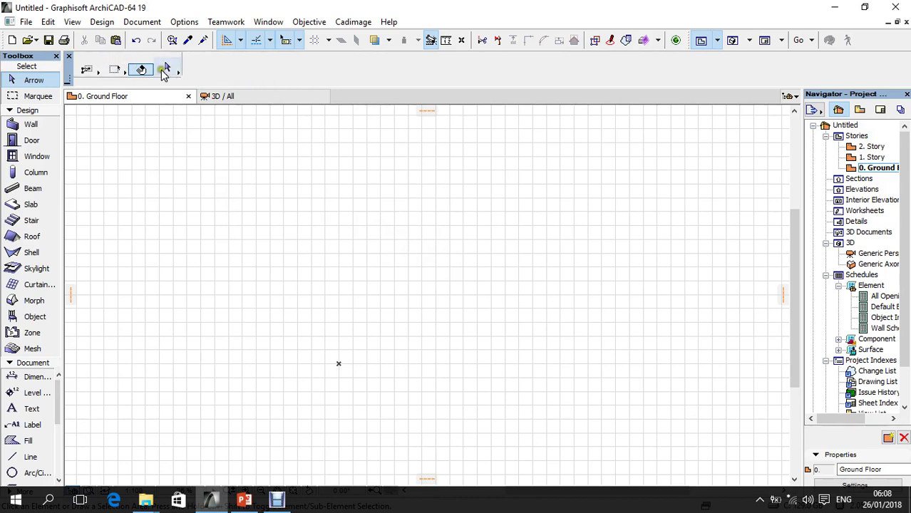
{"action": "left_click", "coordinate": [243, 75]}
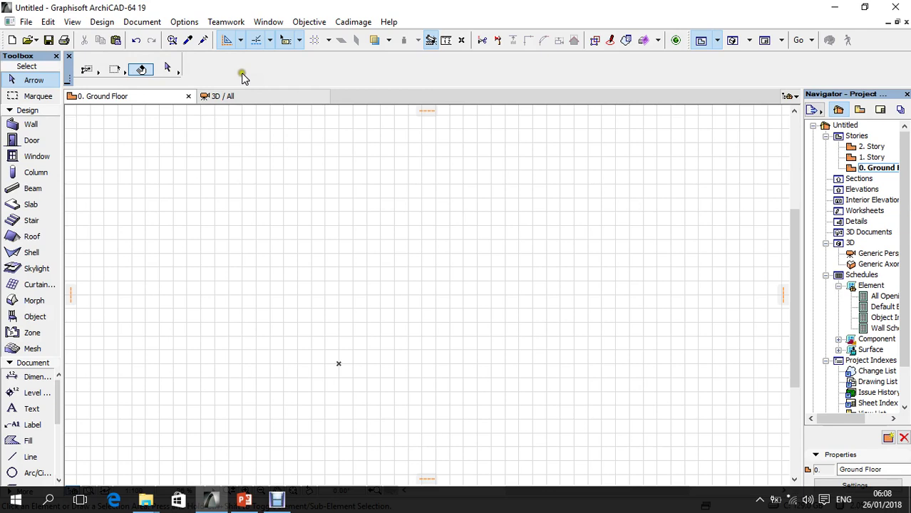
{"action": "left_click", "coordinate": [303, 75]}
- Hide the Toolbox palette from the workspace
{"action": "left_click", "coordinate": [270, 24]}
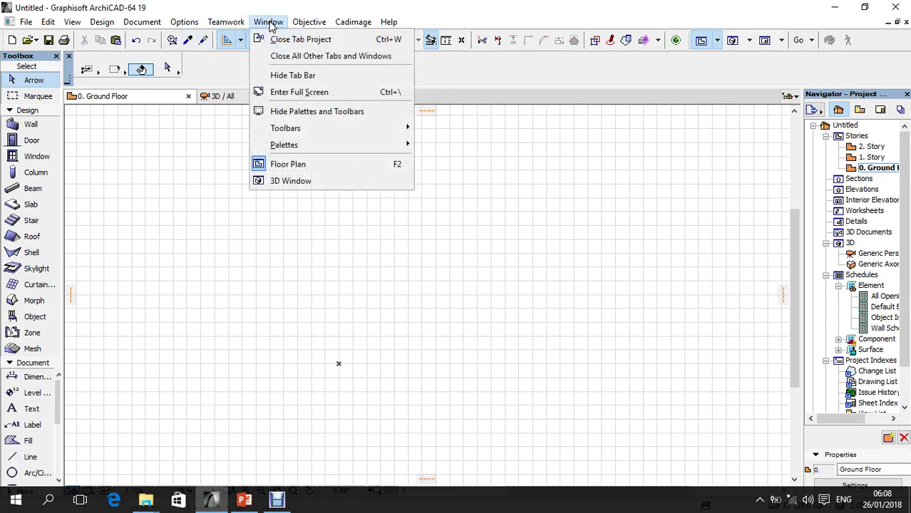
{"action": "mouse_move", "coordinate": [390, 146]}
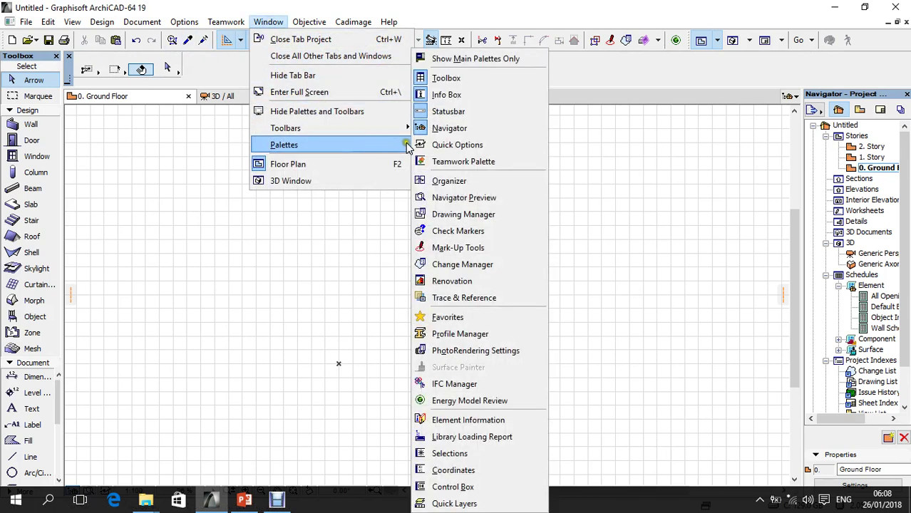
{"action": "left_click", "coordinate": [446, 80]}
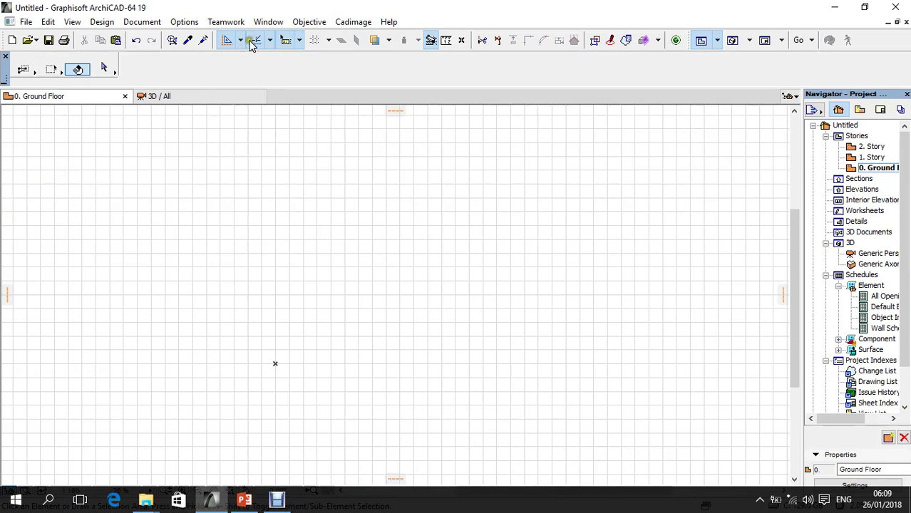
- Show the Toolbox palette in the workspace again
{"action": "left_click", "coordinate": [263, 21]}
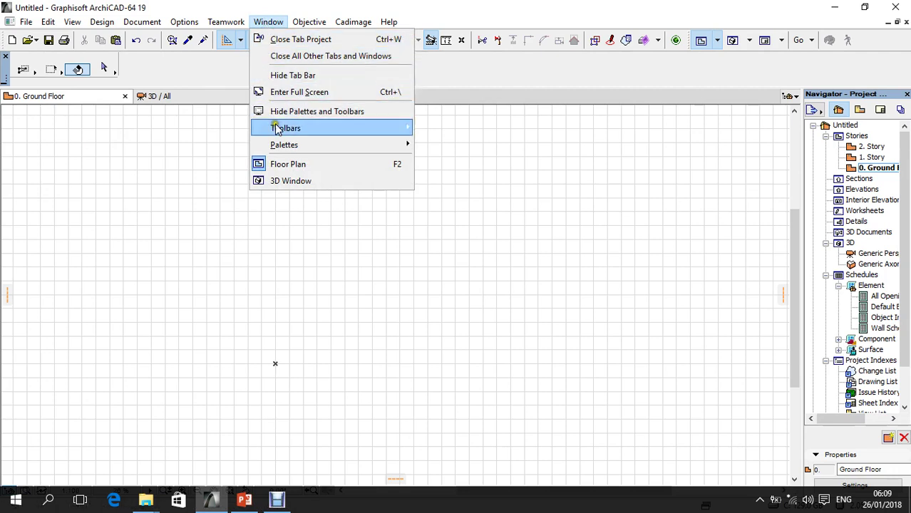
{"action": "mouse_move", "coordinate": [338, 143]}
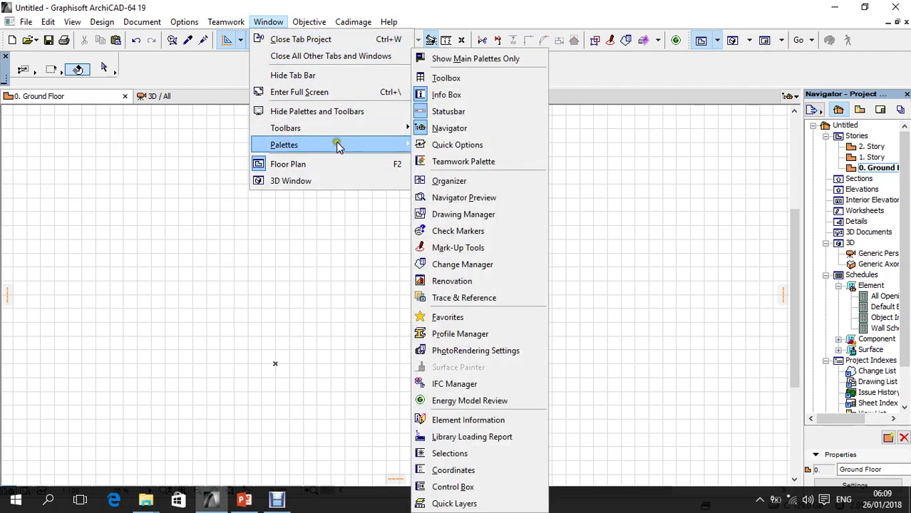
{"action": "left_click", "coordinate": [457, 79]}
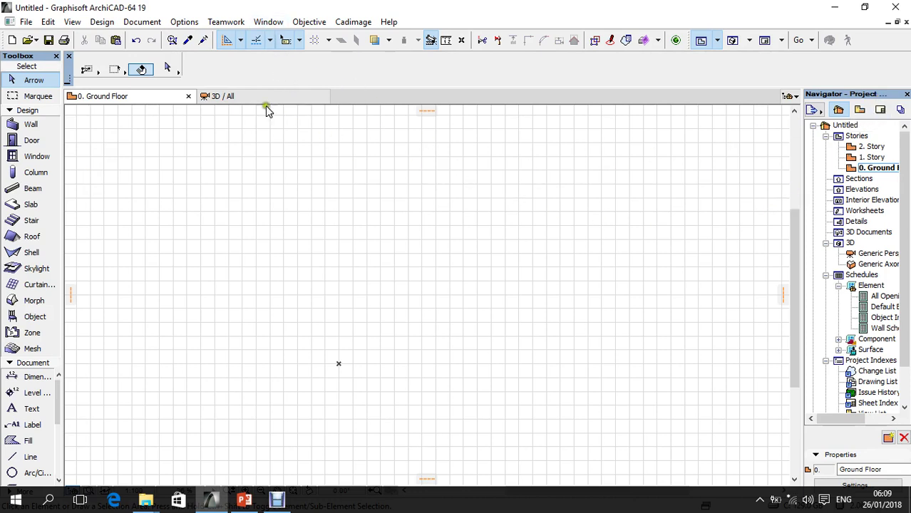
- Hide the Navigator palette and show it again
{"action": "left_click", "coordinate": [272, 24]}
{"action": "mouse_move", "coordinate": [326, 145]}
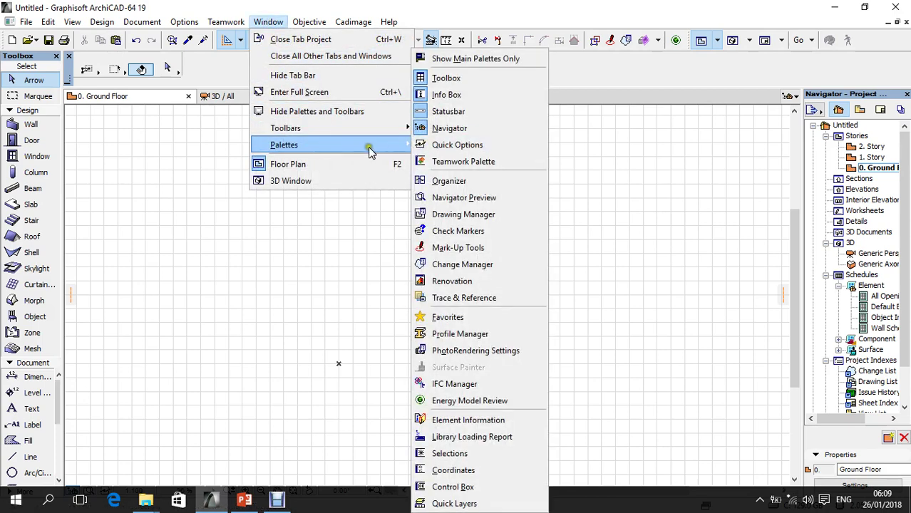
{"action": "left_click", "coordinate": [458, 145]}
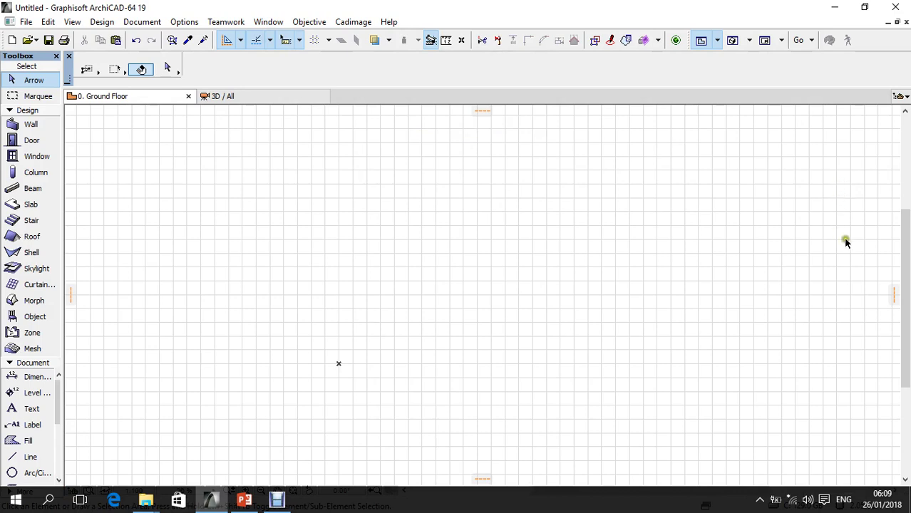
{"action": "left_click", "coordinate": [268, 22]}
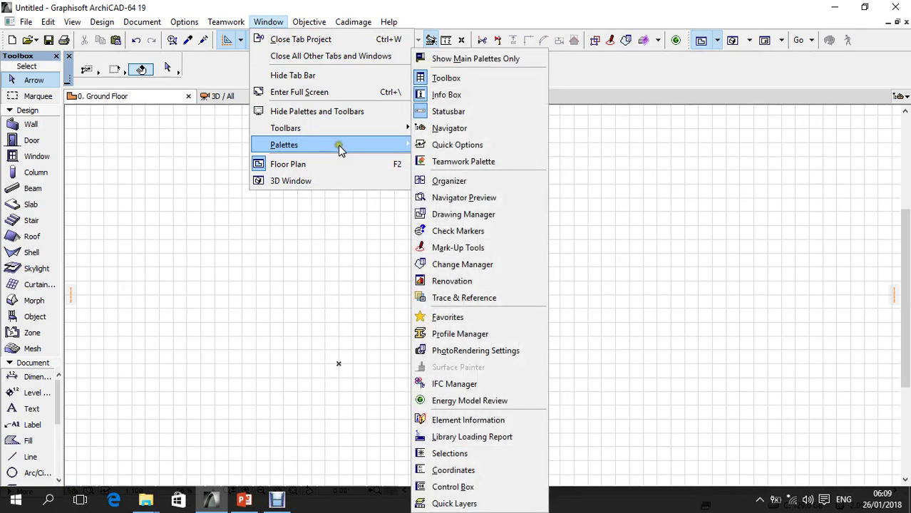
{"action": "left_click", "coordinate": [457, 135]}
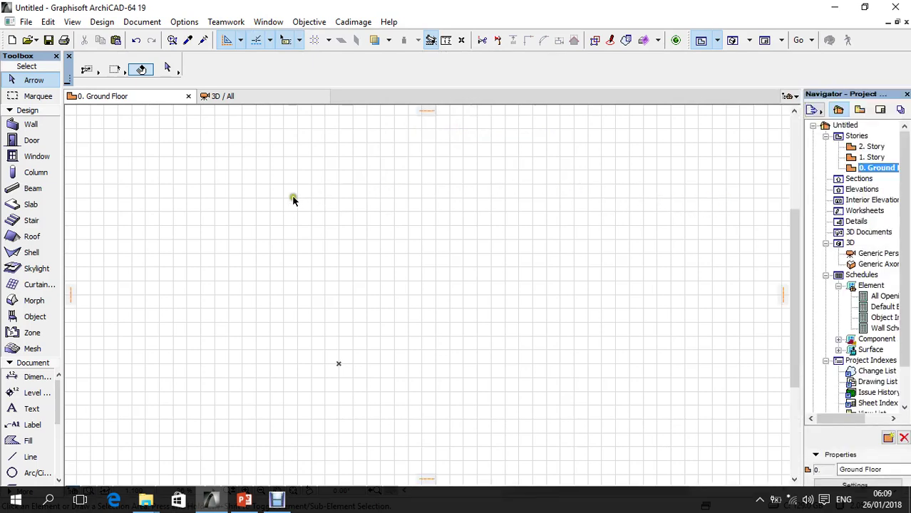
- Activate the Wall tool, the Door tool and the Wall tool again to compare their default settings in the Info Box
{"action": "left_click", "coordinate": [39, 124]}
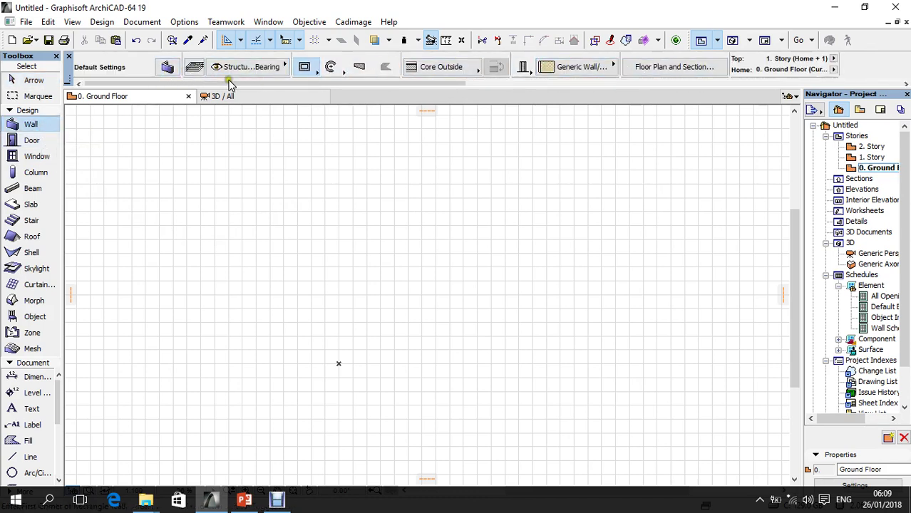
{"action": "left_click", "coordinate": [37, 140]}
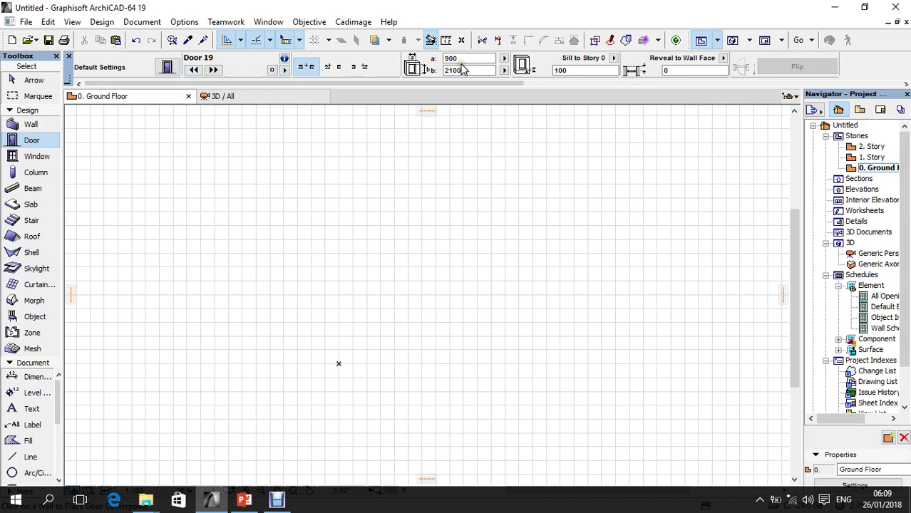
{"action": "left_click", "coordinate": [36, 125]}
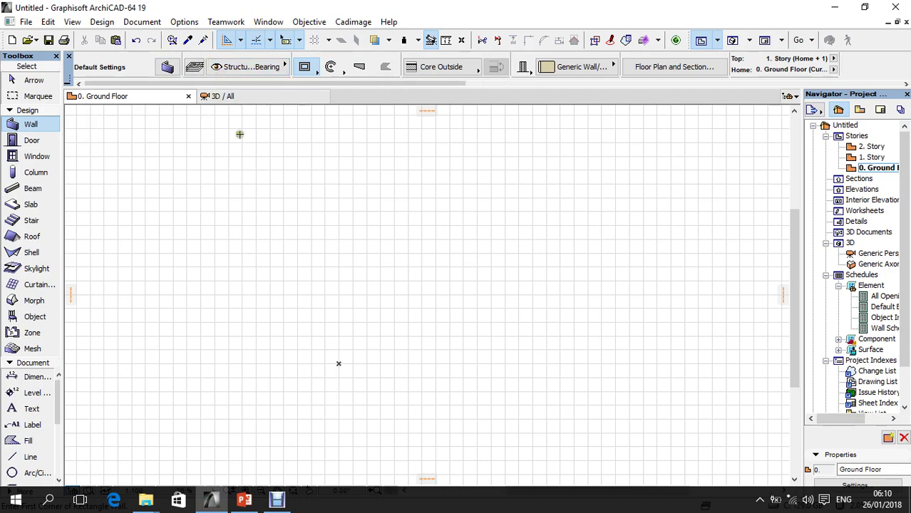
- Hide the Info Box palette from the workspace
{"action": "left_click", "coordinate": [268, 23]}
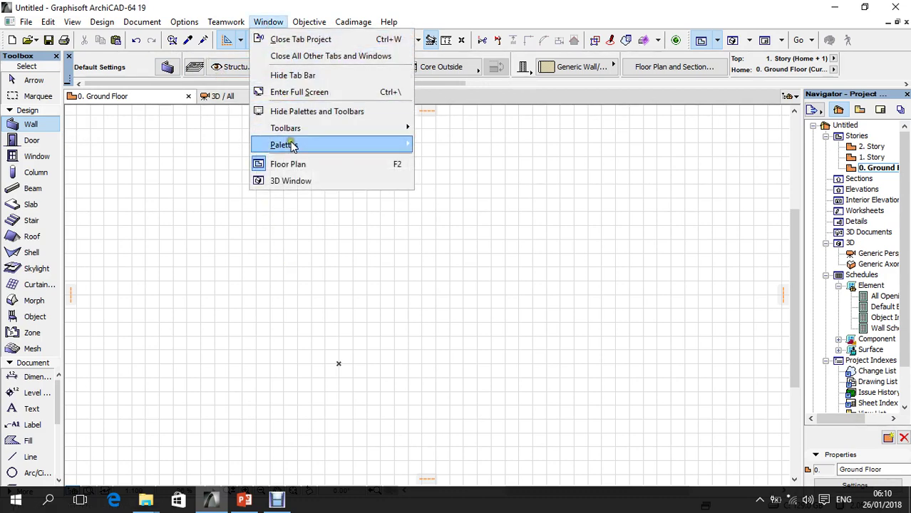
{"action": "mouse_move", "coordinate": [338, 146]}
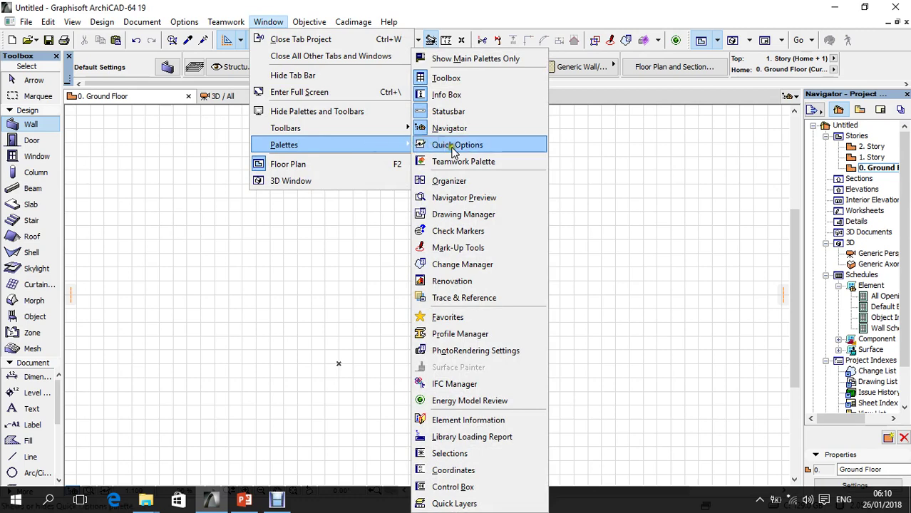
{"action": "left_click", "coordinate": [451, 95]}
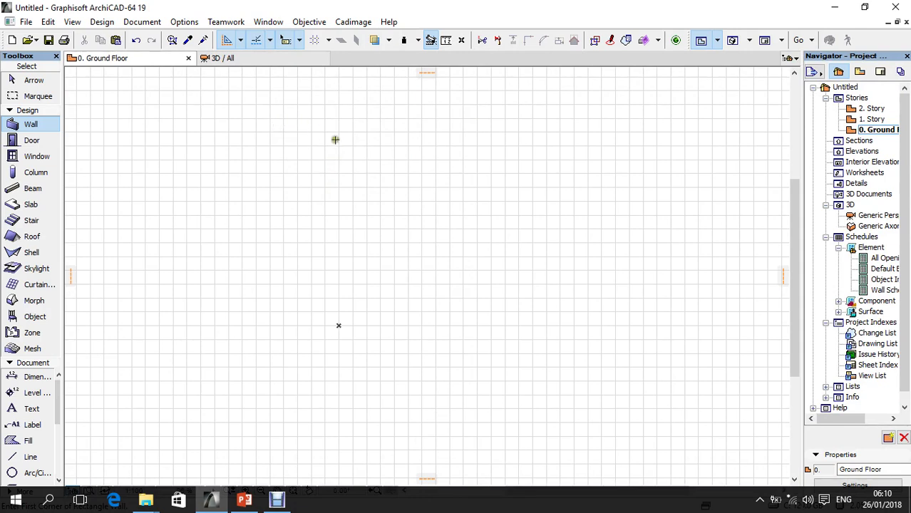
- Activate the Door and Window tools with no Info Box, and examine the Wall tool's default settings dialog without changing it
{"action": "left_click", "coordinate": [32, 141]}
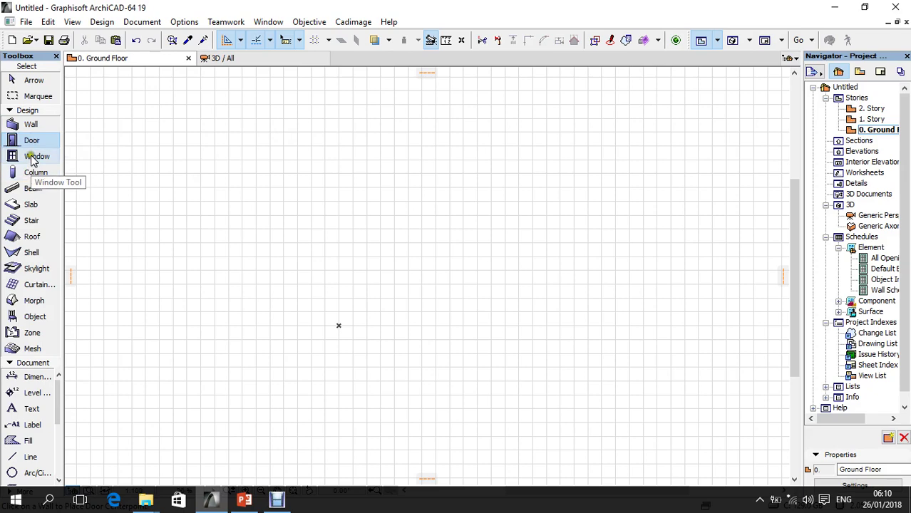
{"action": "left_click", "coordinate": [35, 158]}
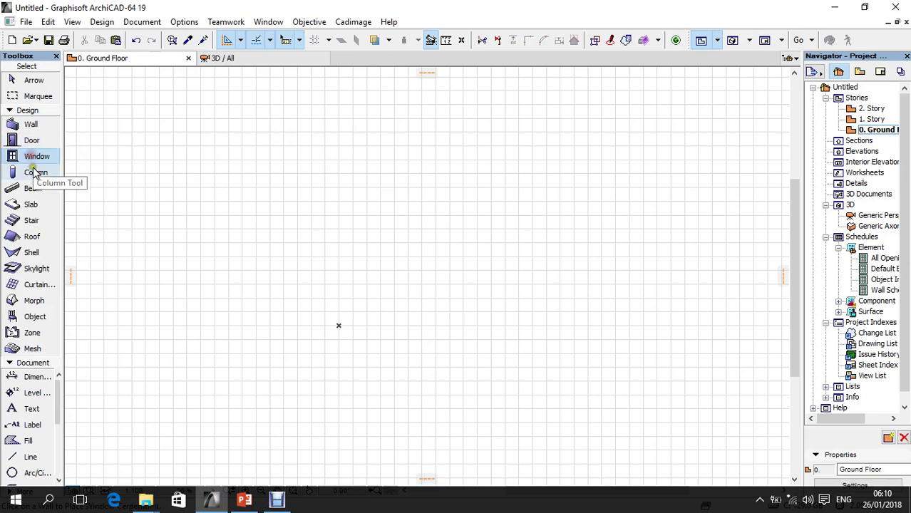
{"action": "double_click", "coordinate": [33, 127]}
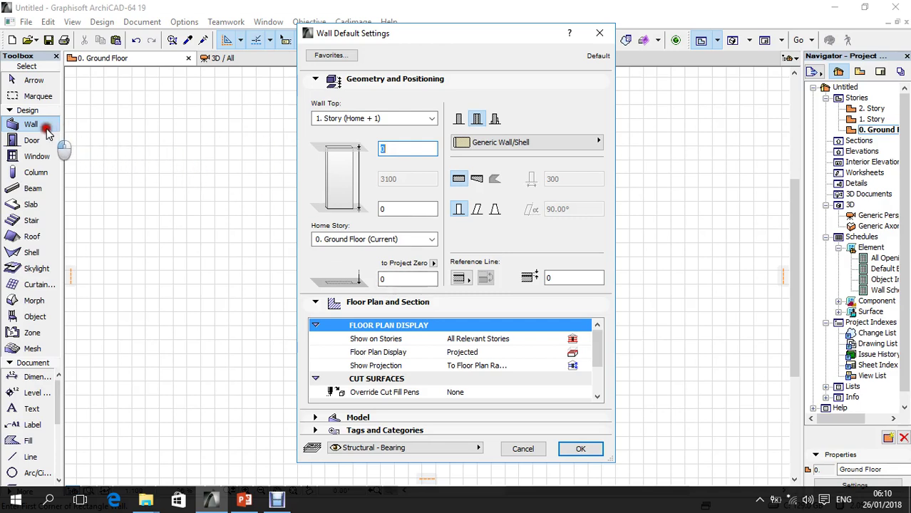
{"action": "left_click", "coordinate": [592, 40]}
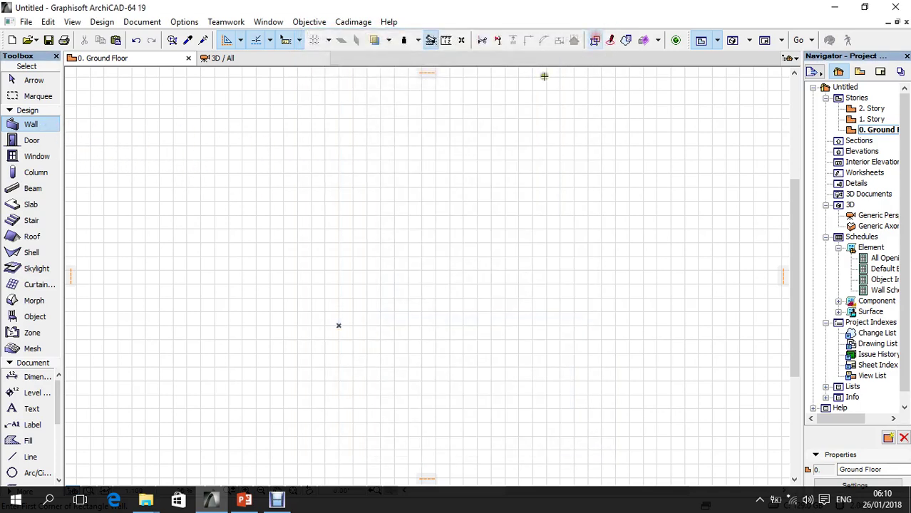
- Show the Info Box palette above the drawing area again
{"action": "left_click", "coordinate": [276, 22]}
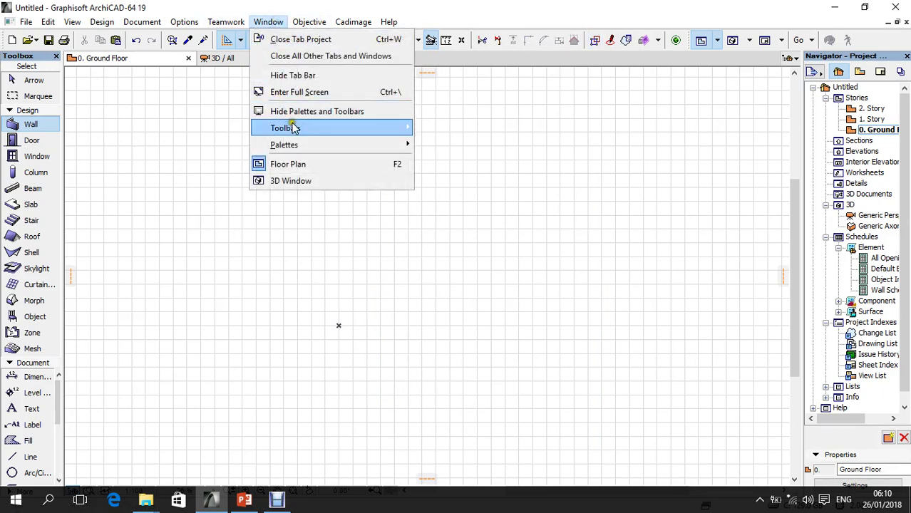
{"action": "mouse_move", "coordinate": [396, 146]}
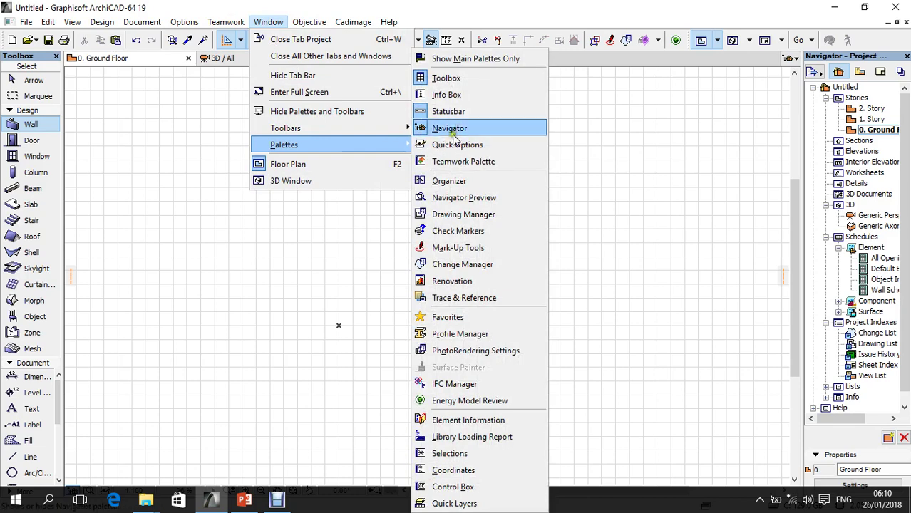
{"action": "left_click", "coordinate": [470, 97]}
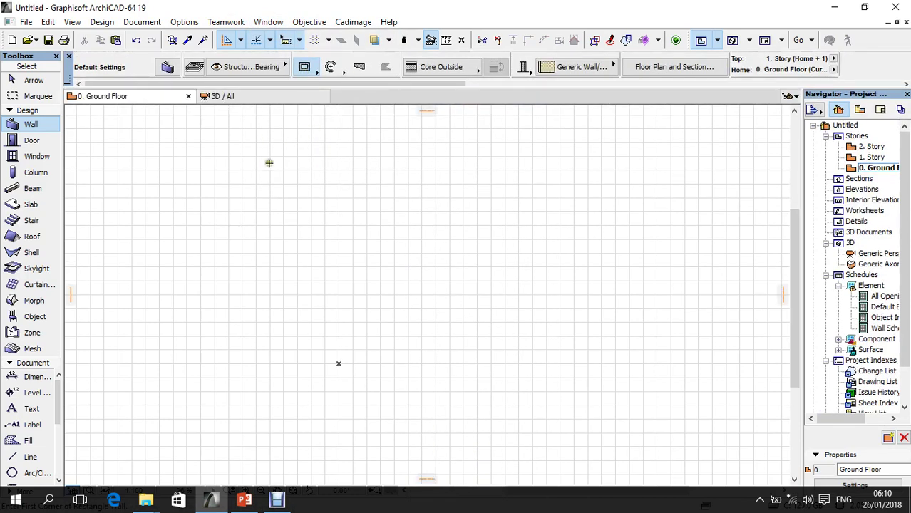
- Activate the Door, Window and Beam tools in turn to view each tool's default settings in the Info Box
{"action": "left_click", "coordinate": [18, 141]}
{"action": "left_click", "coordinate": [18, 156]}
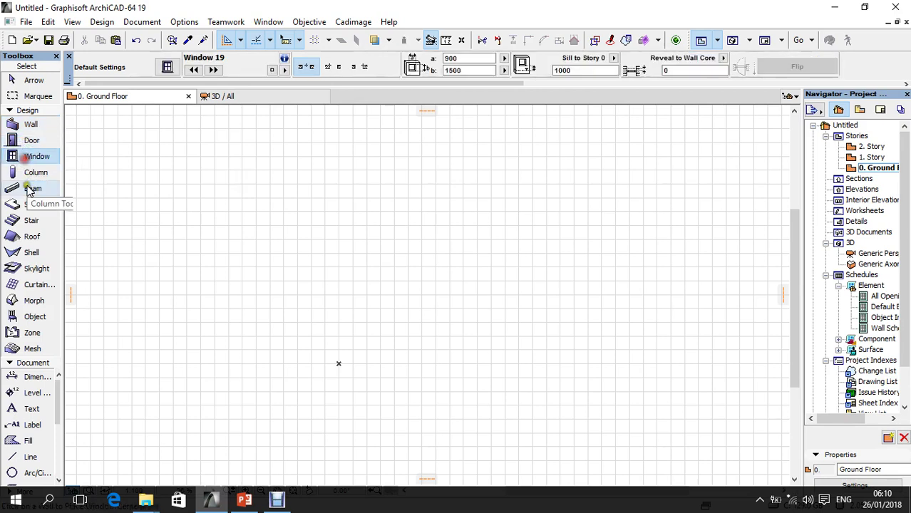
{"action": "left_click", "coordinate": [24, 178]}
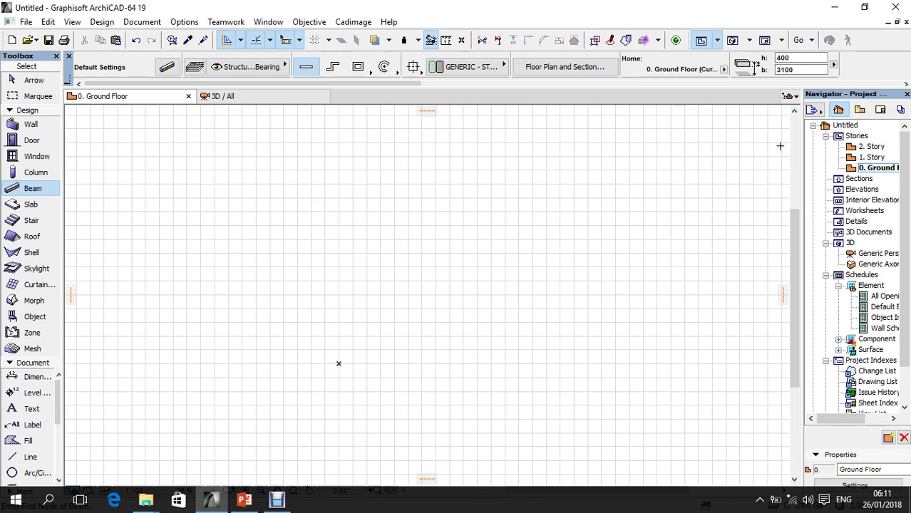
- Close the Navigator palette and view the project map in the pop-up Navigator
{"action": "left_click", "coordinate": [906, 95]}
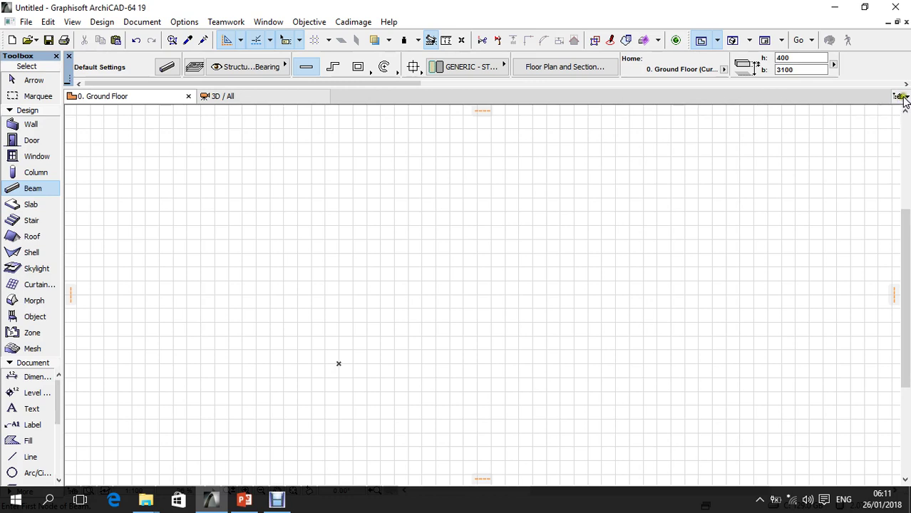
{"action": "left_click", "coordinate": [902, 98]}
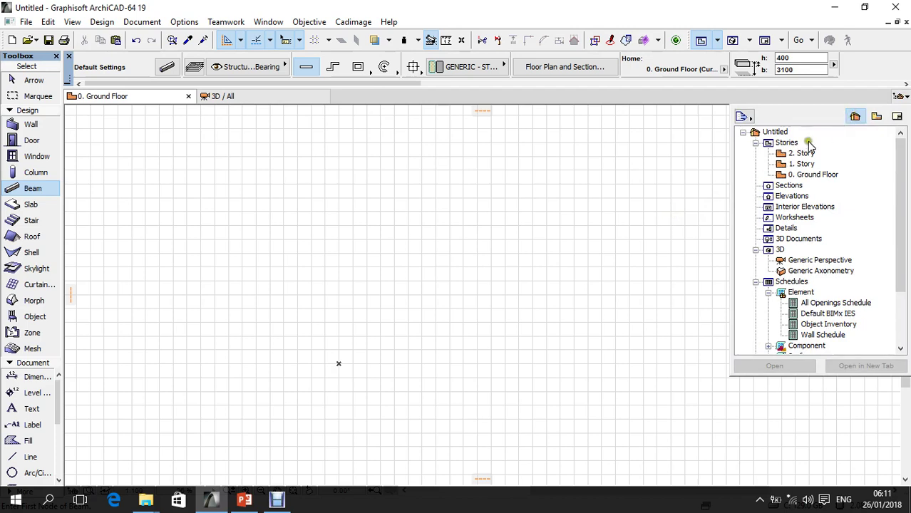
{"action": "left_click", "coordinate": [662, 217]}
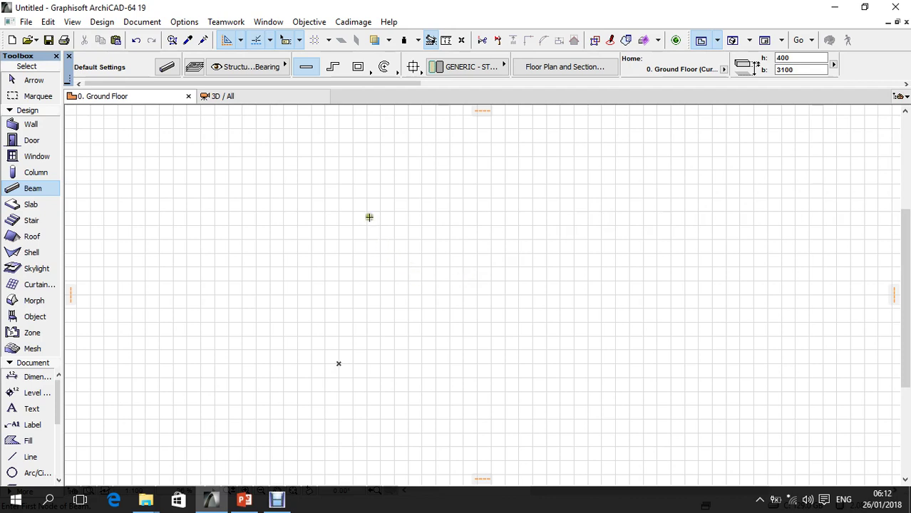
- Show the Quick Options palette in the workspace
{"action": "left_click", "coordinate": [275, 22]}
{"action": "mouse_move", "coordinate": [348, 151]}
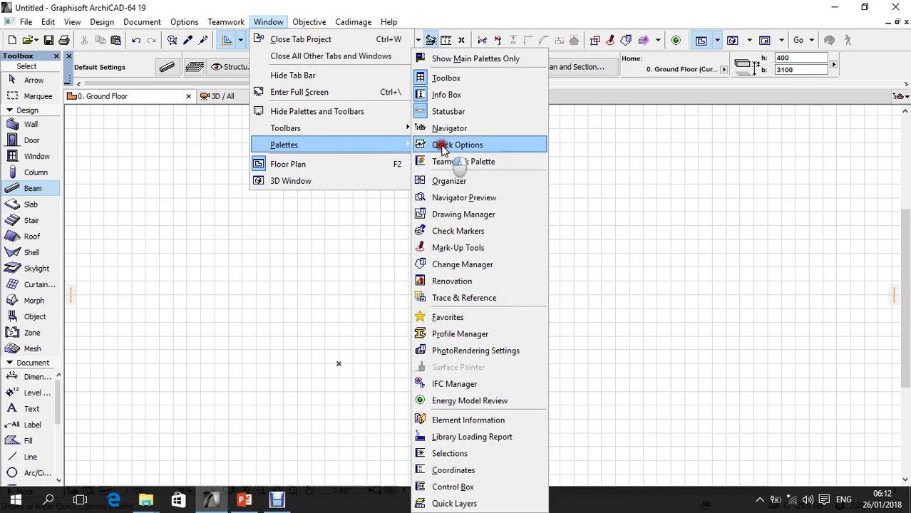
{"action": "left_click", "coordinate": [445, 148]}
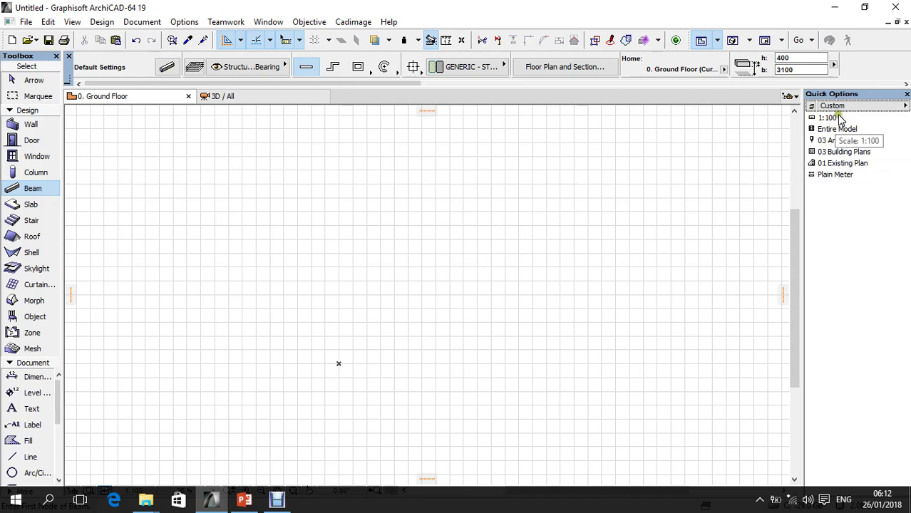
- Examine the available dimension standards in Quick Options, keeping Plain Meter
{"action": "left_click", "coordinate": [829, 176]}
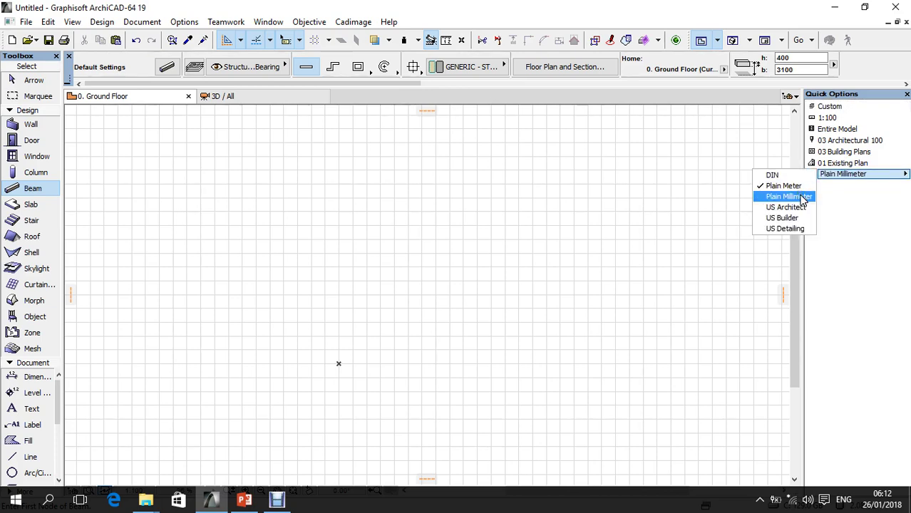
{"action": "left_click", "coordinate": [693, 218]}
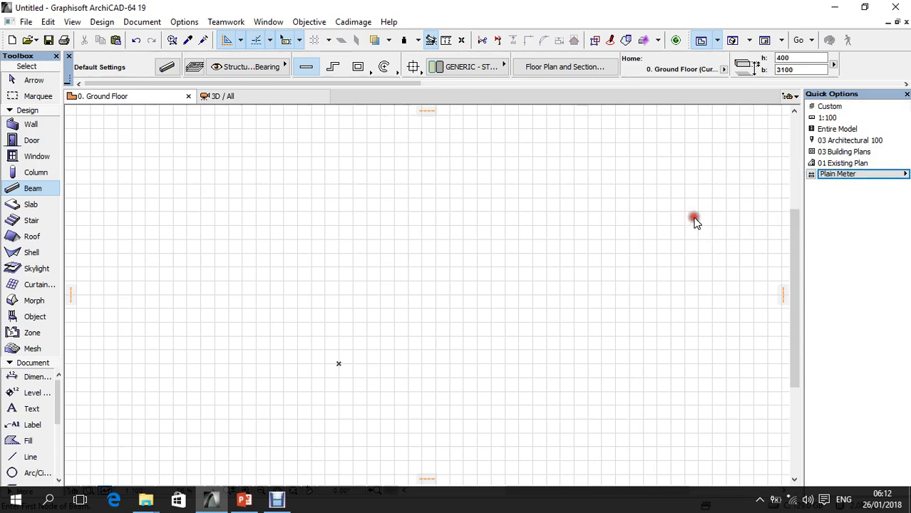
{"action": "left_click", "coordinate": [725, 188]}
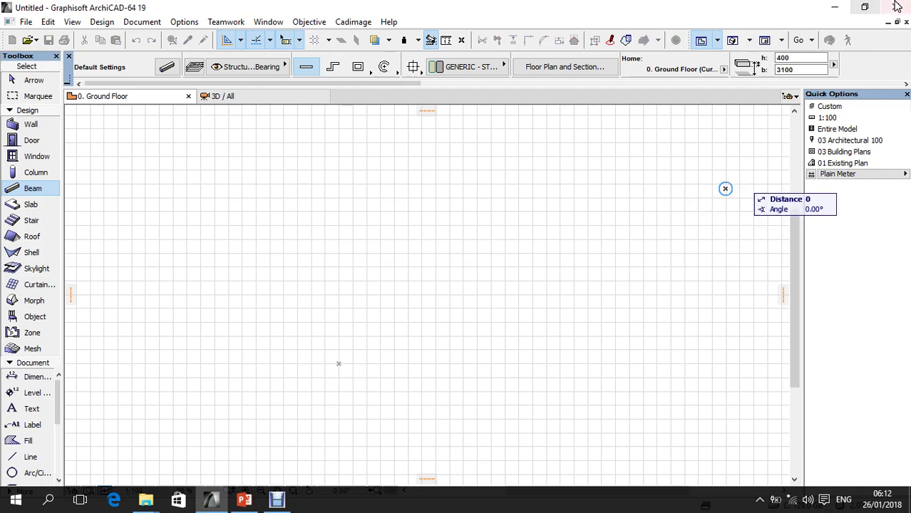
- Minimize the ArchiCAD window and switch to the BE presentation in PowerPoint
{"action": "left_click", "coordinate": [840, 10]}
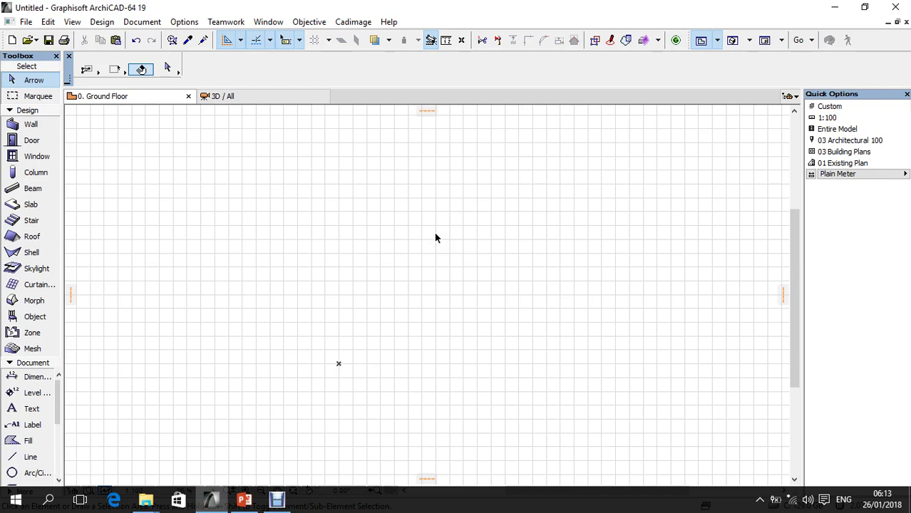
{"action": "left_click", "coordinate": [835, 7]}
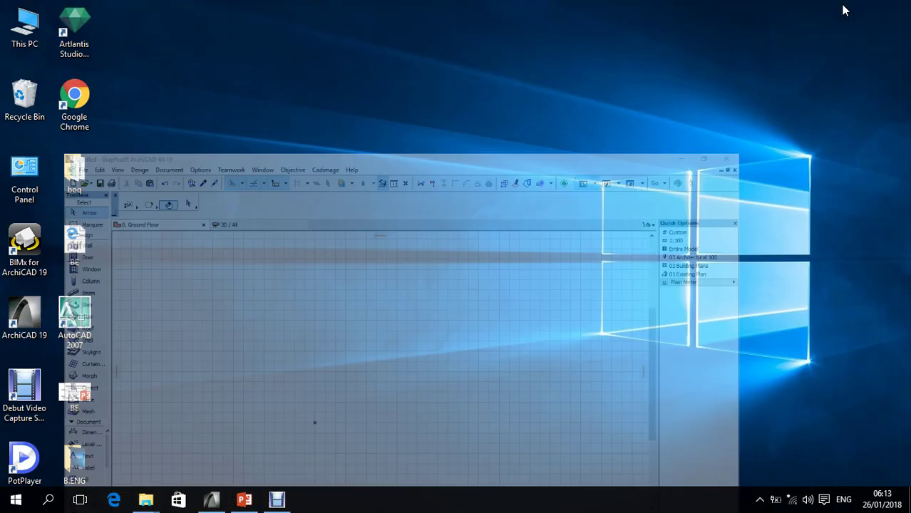
{"action": "left_click", "coordinate": [244, 502]}
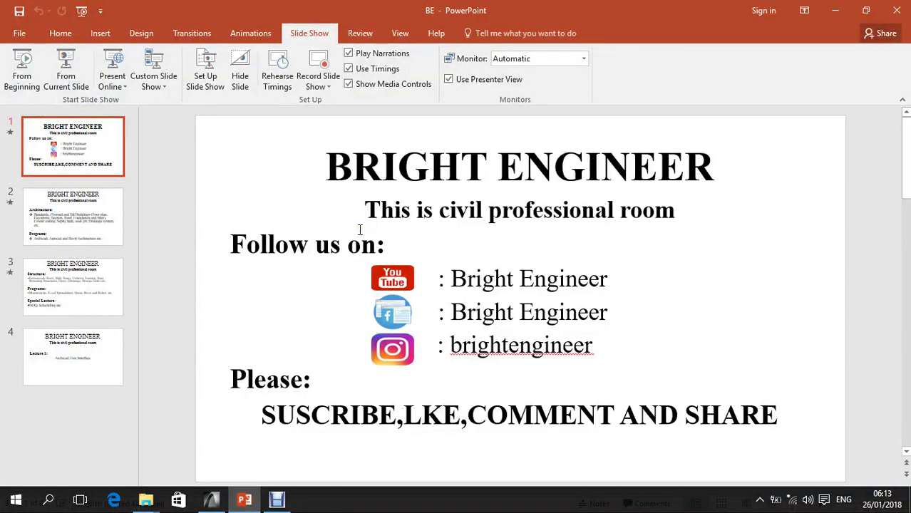